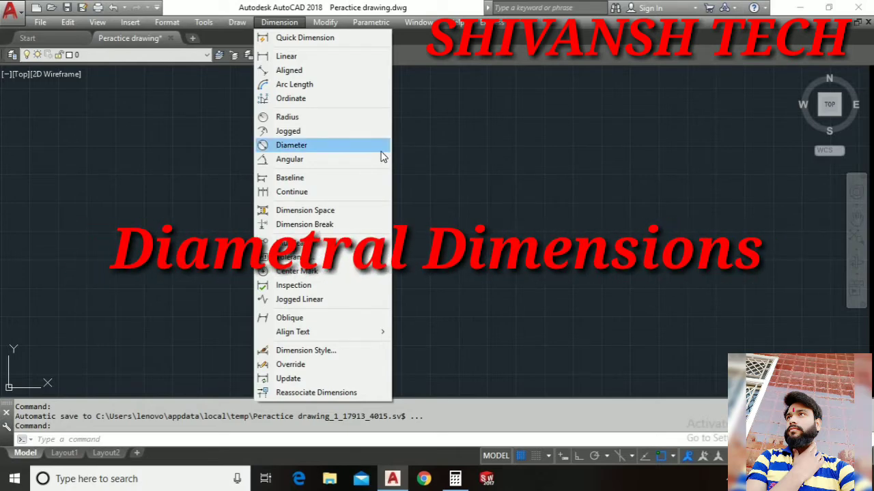
Draw a circle with a radius of about 138.5 in the empty drawing area
click(468, 160)
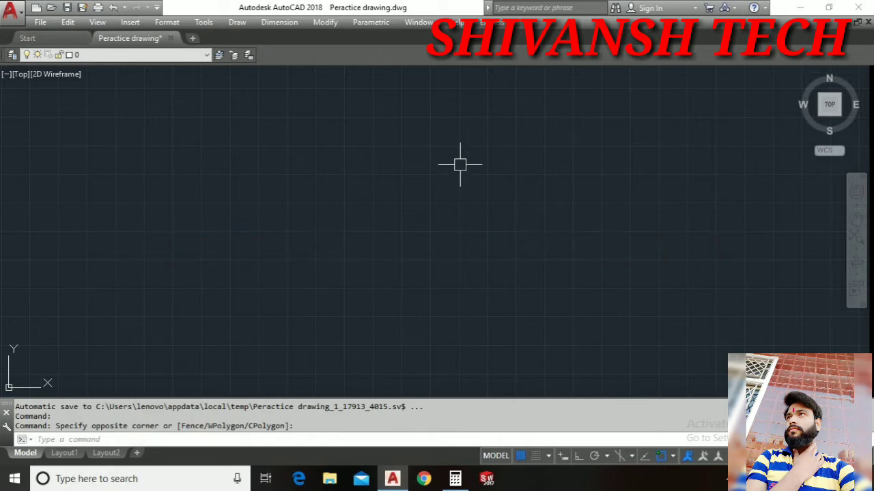
text(c)
key(Return)
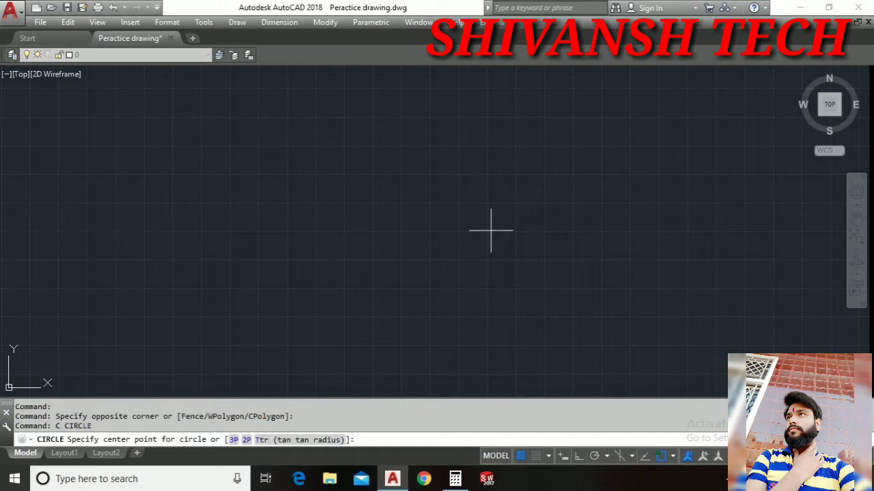
click(430, 194)
click(490, 213)
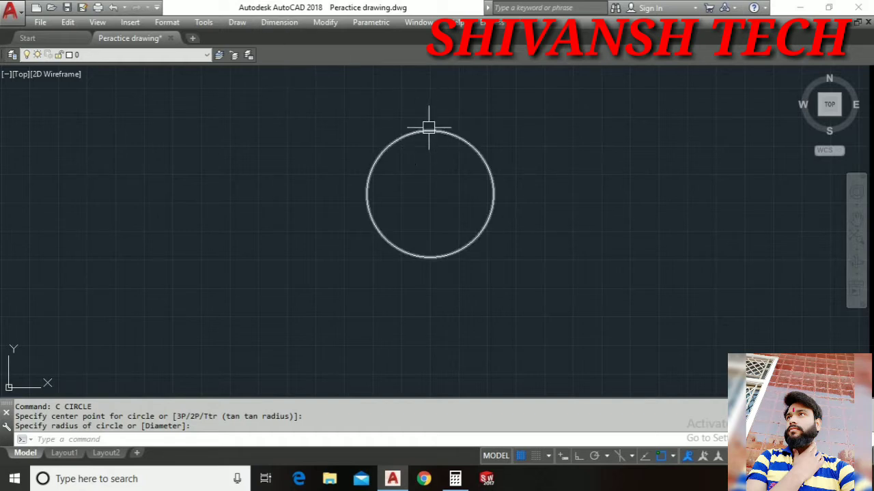
Add a radius dimension to the circle, placing its text outside the upper-right edge
click(281, 22)
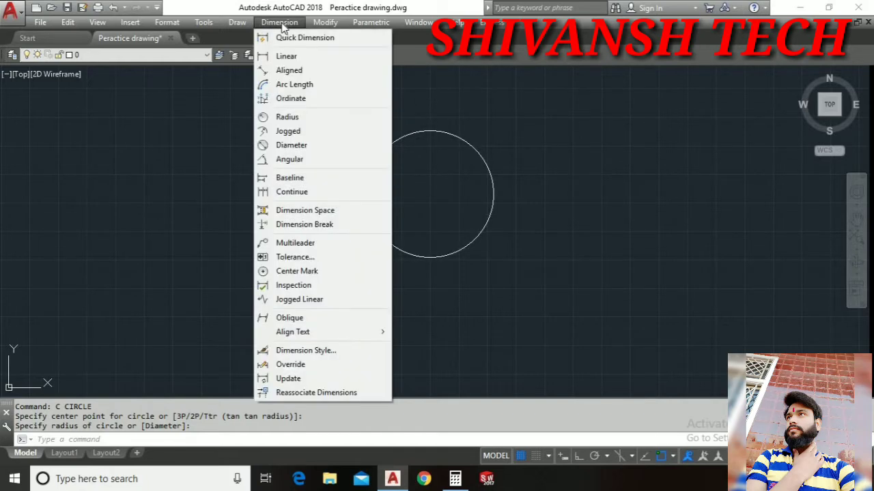
click(302, 118)
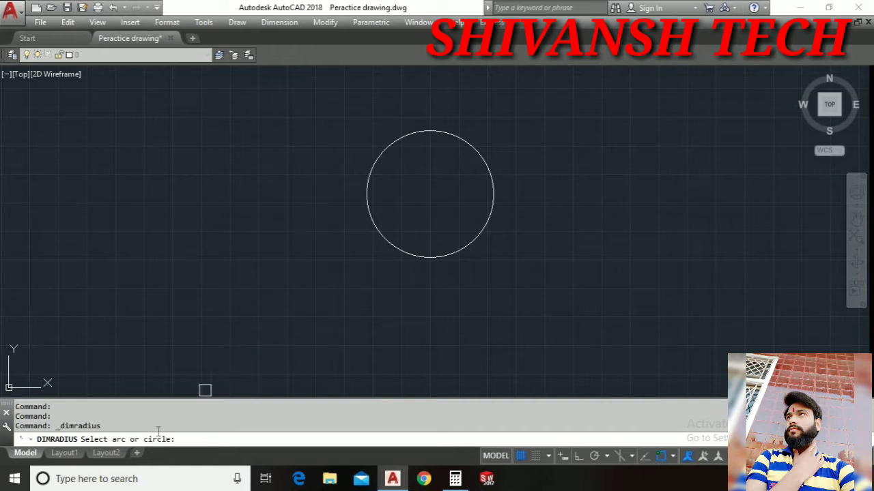
click(482, 153)
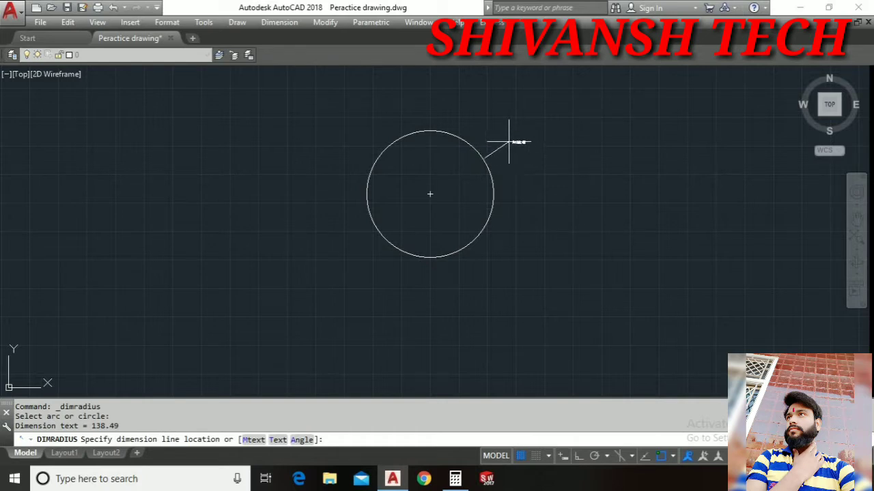
click(509, 142)
Examine the radius dimension at the circle's upper-right edge up close and in relation to the whole circle
scroll(509, 141, up, 8)
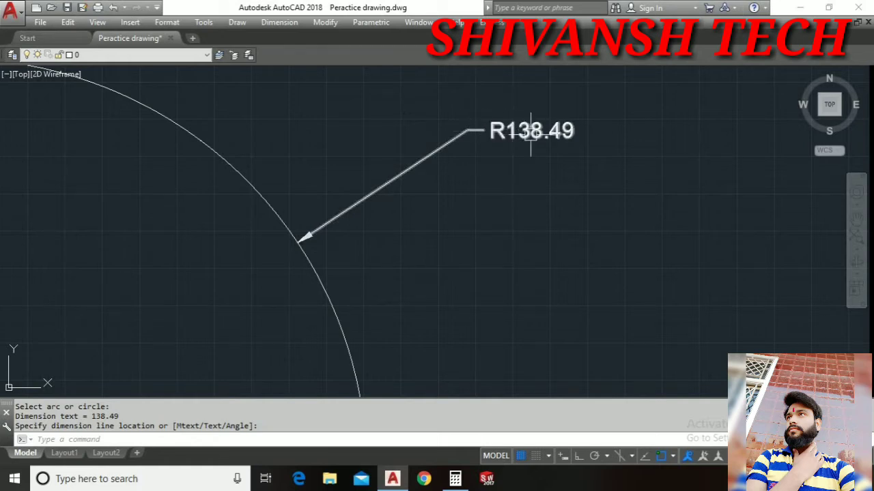
scroll(478, 225, down, 2)
scroll(474, 231, down, 4)
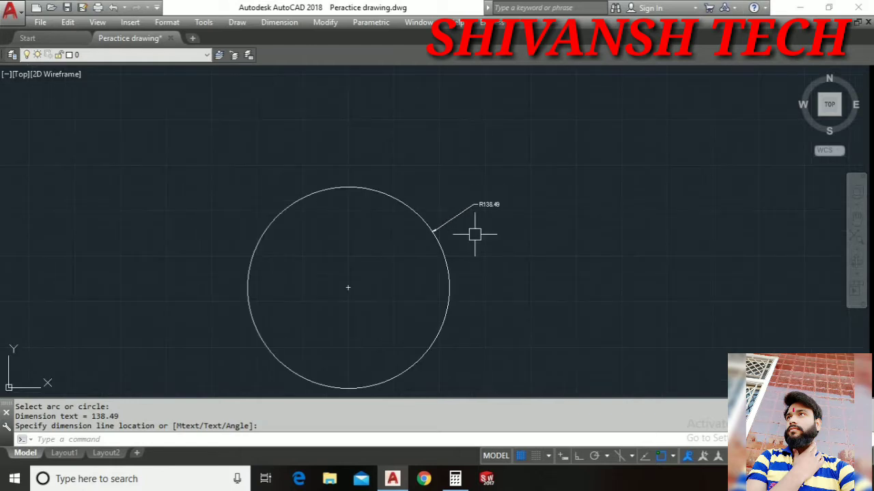
middle_drag(484, 230, 529, 196)
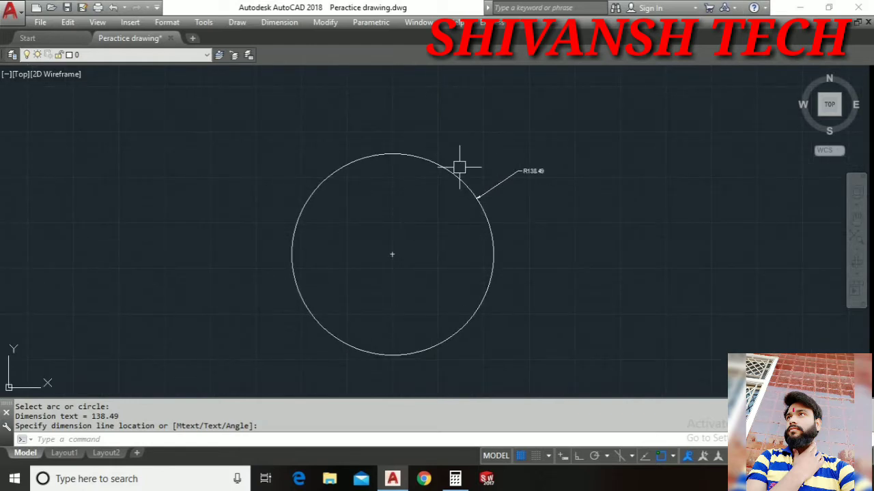
scroll(504, 184, up, 2)
scroll(508, 185, down, 4)
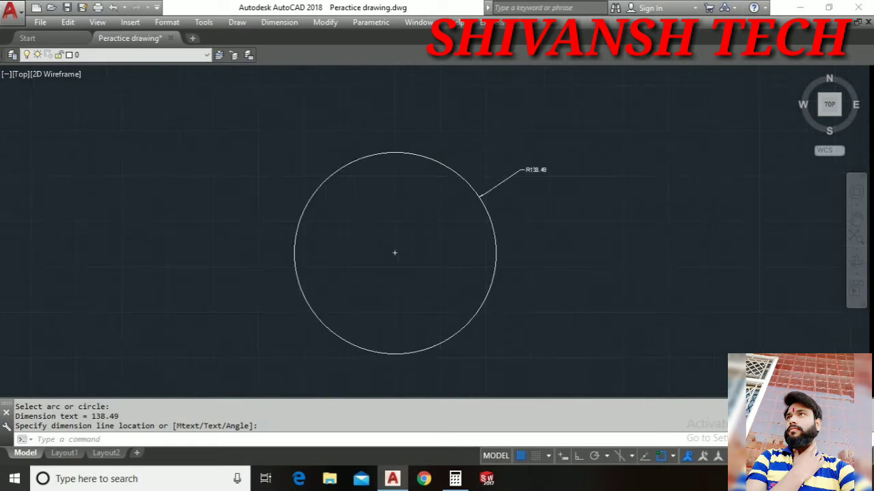
middle_drag(511, 181, 523, 154)
scroll(442, 124, up, 2)
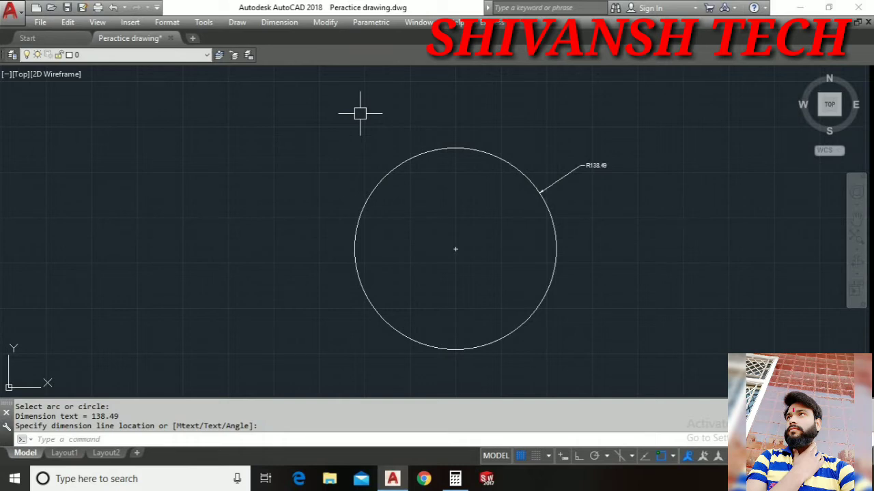
Add a second radius dimension to the circle with DIMRADIUS, placing its text outside the upper-left edge
text(DIMR)
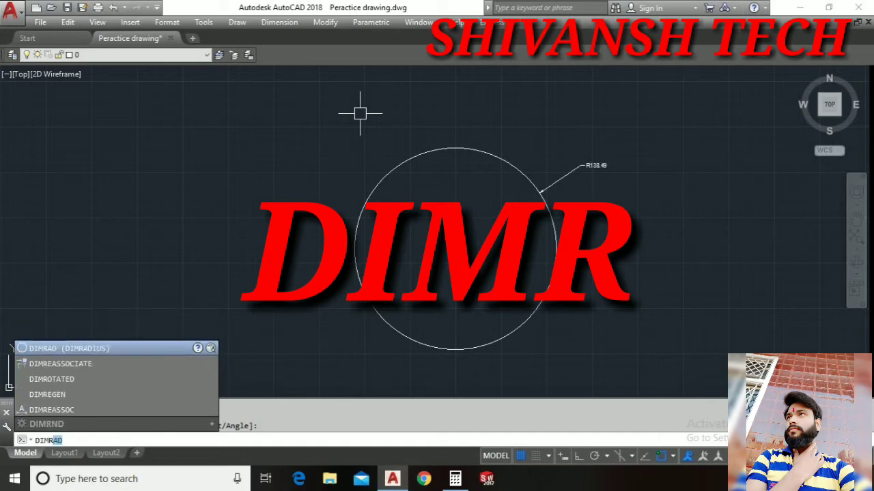
key(Return)
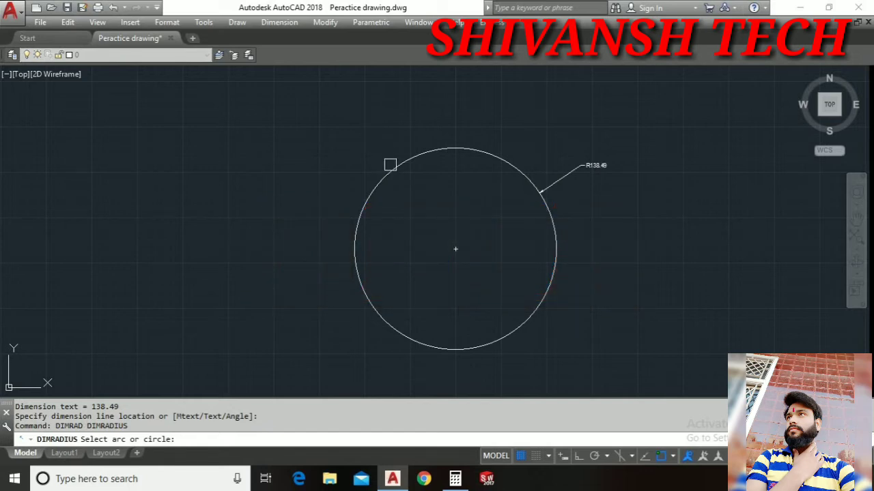
click(393, 168)
click(337, 167)
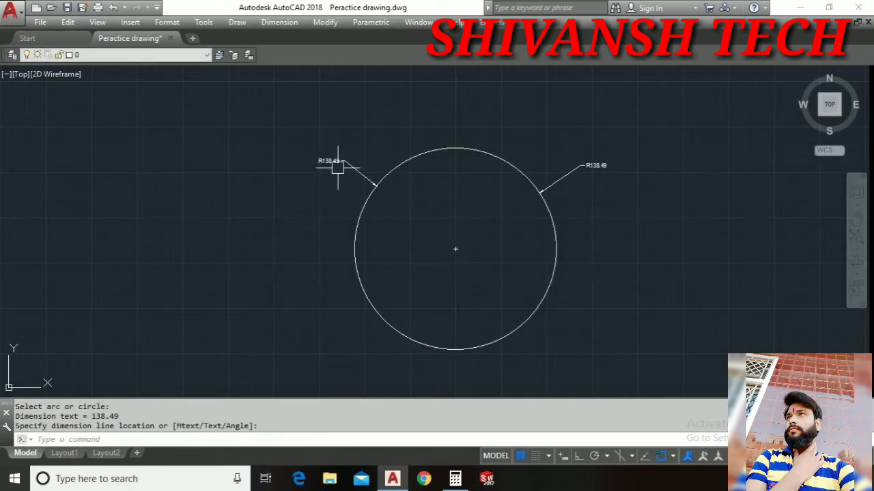
Draw a smaller circle with a radius of about 43 to the left of the large circle
scroll(337, 166, up, 7)
scroll(350, 175, down, 5)
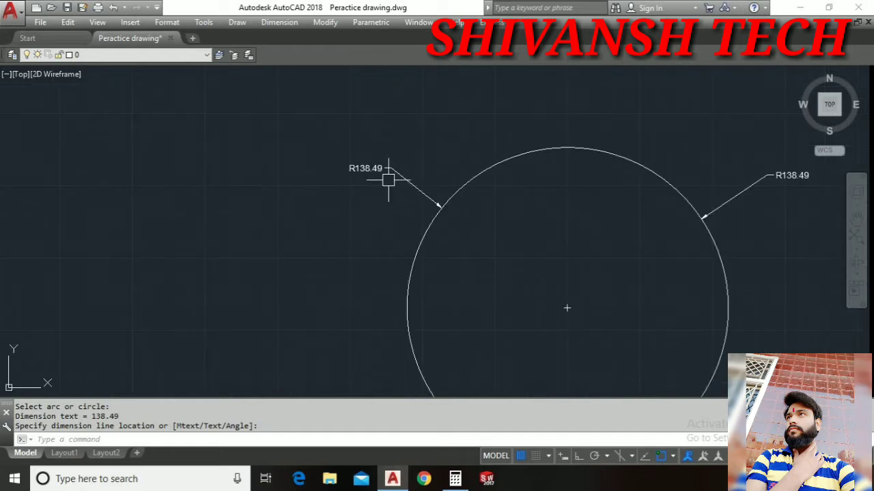
scroll(523, 214, down, 3)
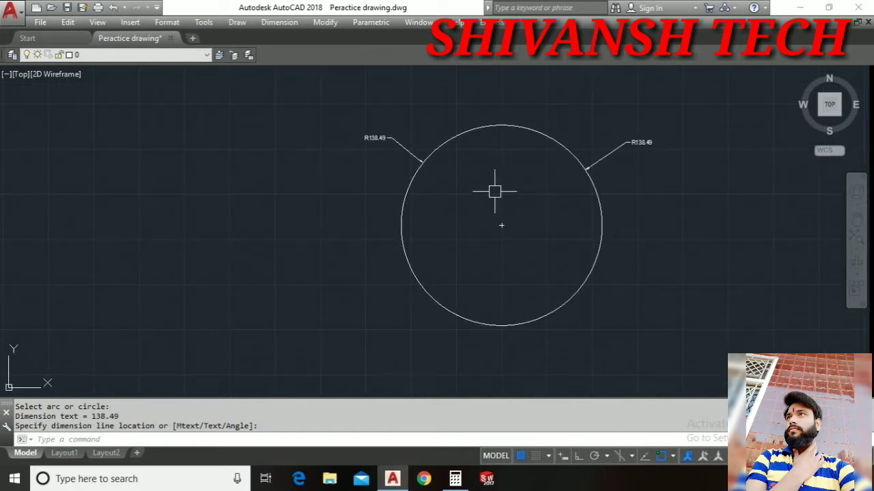
text(c)
key(Return)
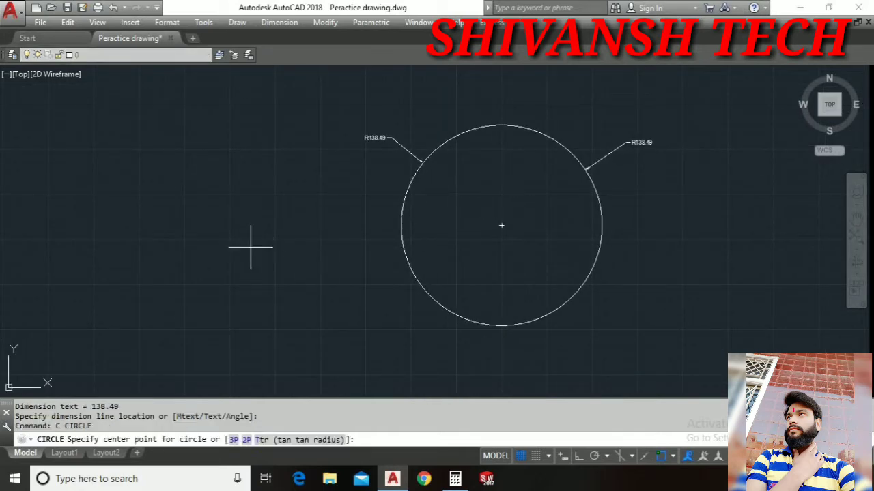
click(247, 244)
click(276, 254)
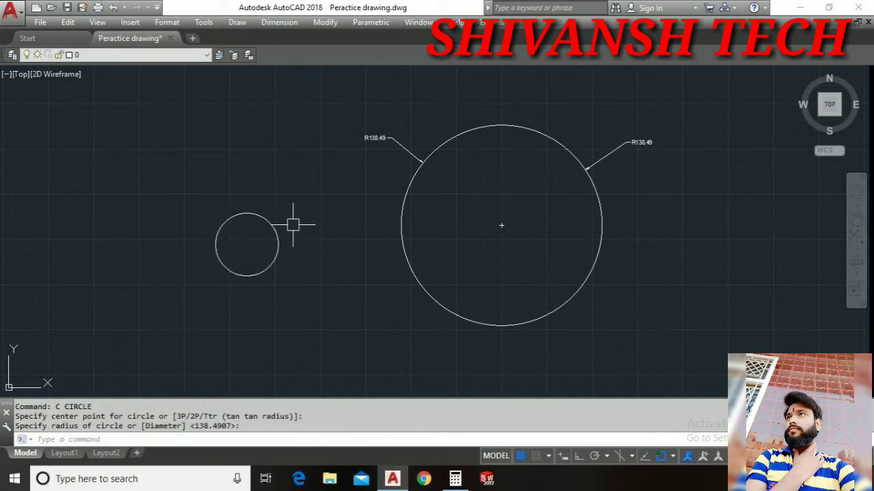
Add a radius dimension to the small circle with DIMRADIUS, placing its text outside the upper-right edge
text(DI)
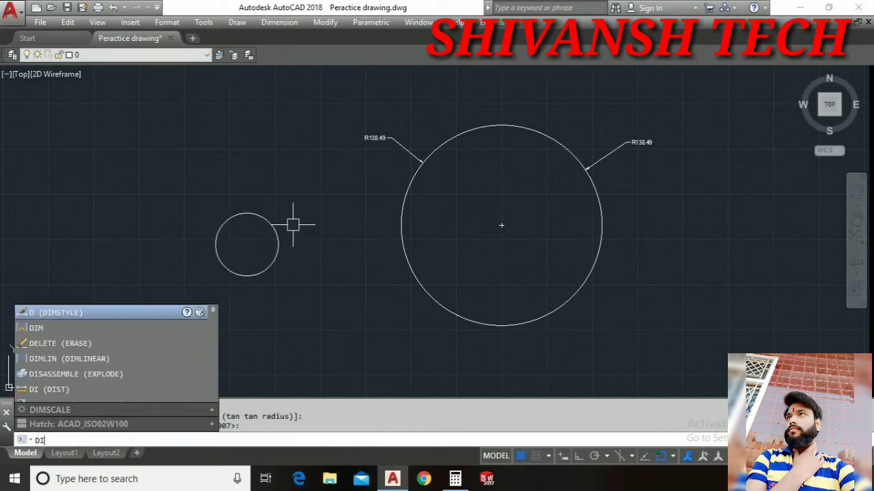
text(MA)
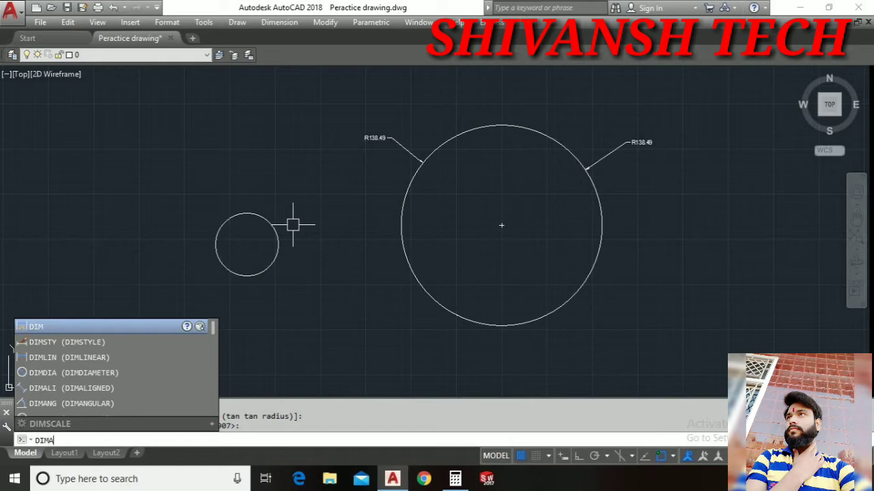
text(R)
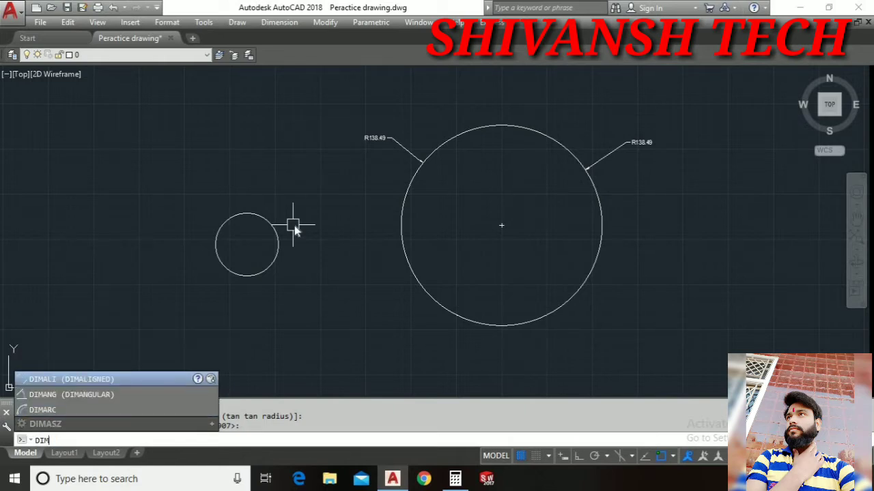
text(RAD)
key(Return)
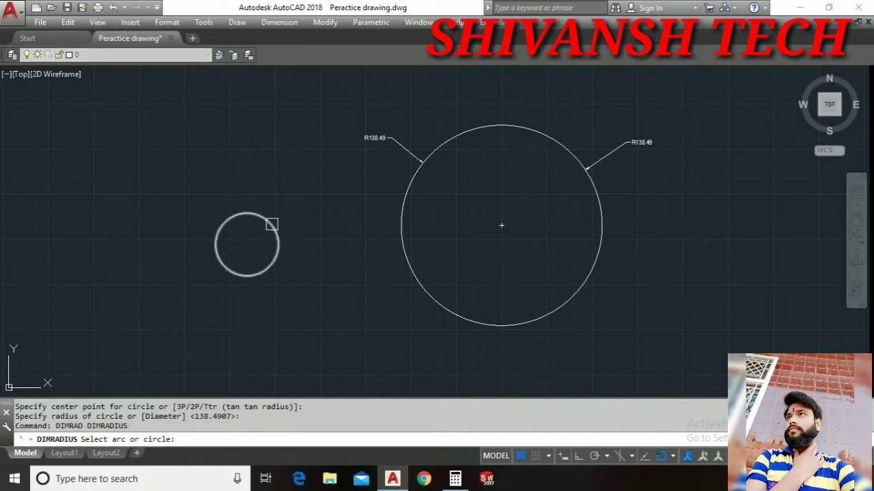
click(272, 224)
click(285, 206)
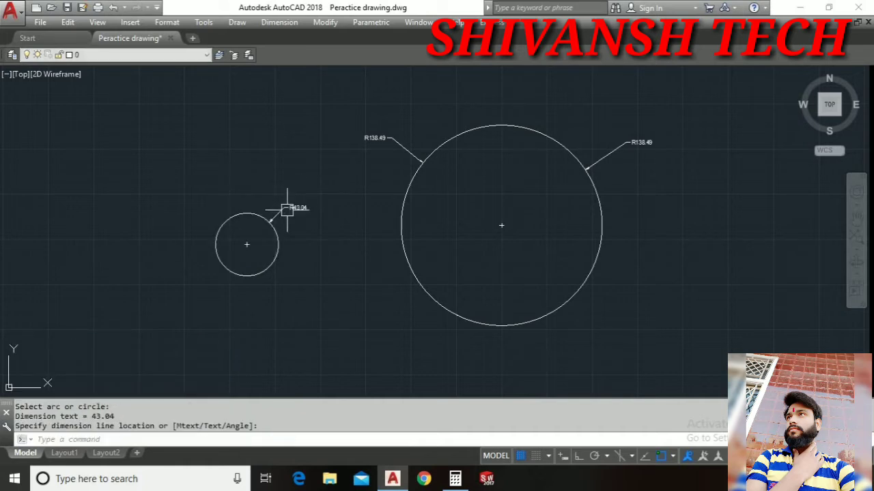
Examine the radius dimensions on the small circle and the large circle
scroll(293, 201, up, 5)
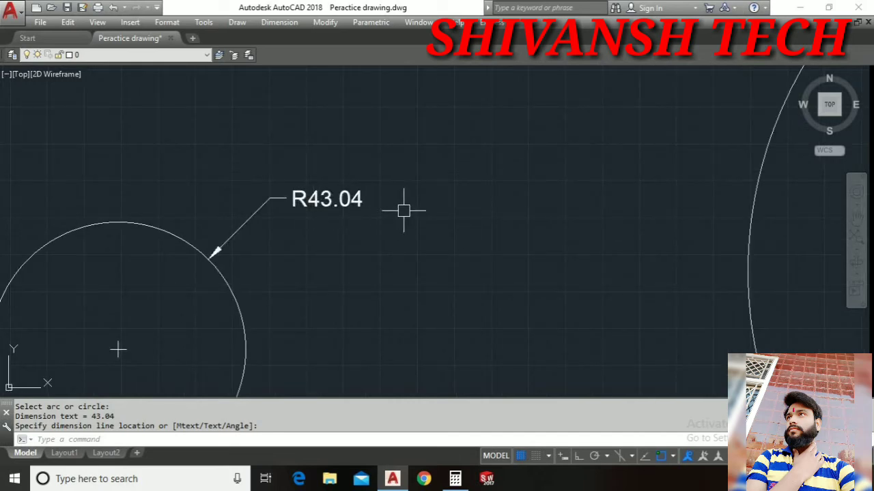
scroll(403, 209, down, 5)
scroll(370, 204, up, 2)
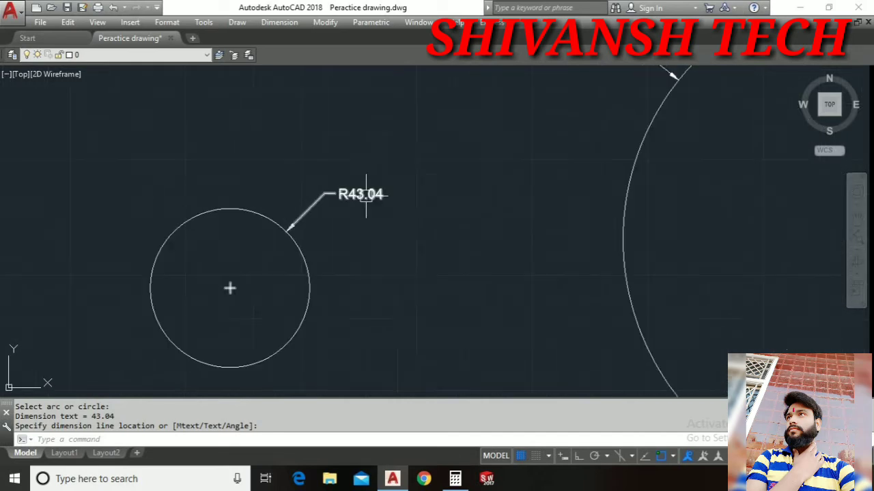
scroll(432, 183, down, 5)
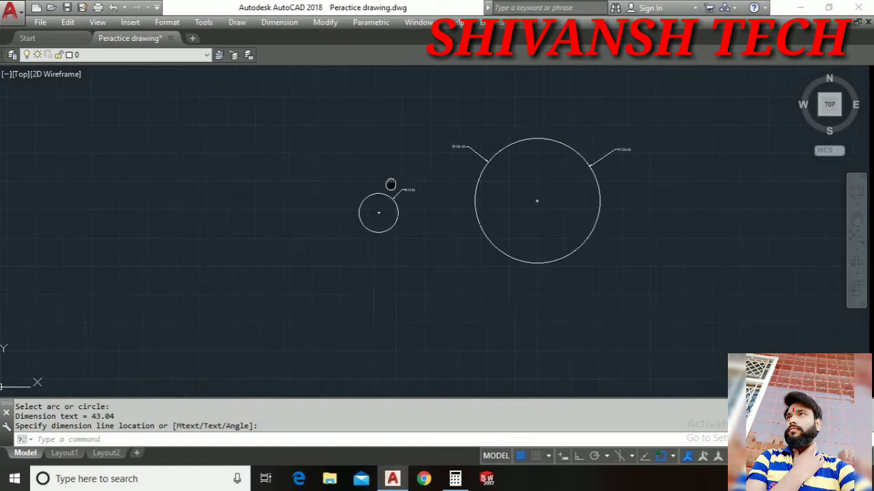
middle_drag(390, 185, 344, 203)
scroll(406, 123, up, 2)
scroll(374, 158, up, 2)
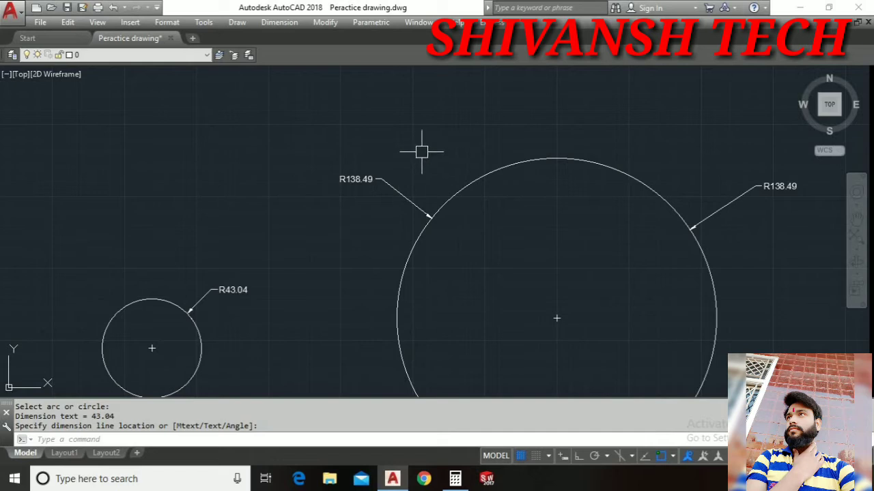
scroll(421, 153, down, 2)
mouse_move(422, 154)
middle_down()
mouse_move(350, 184)
mouse_move(266, 123)
middle_up()
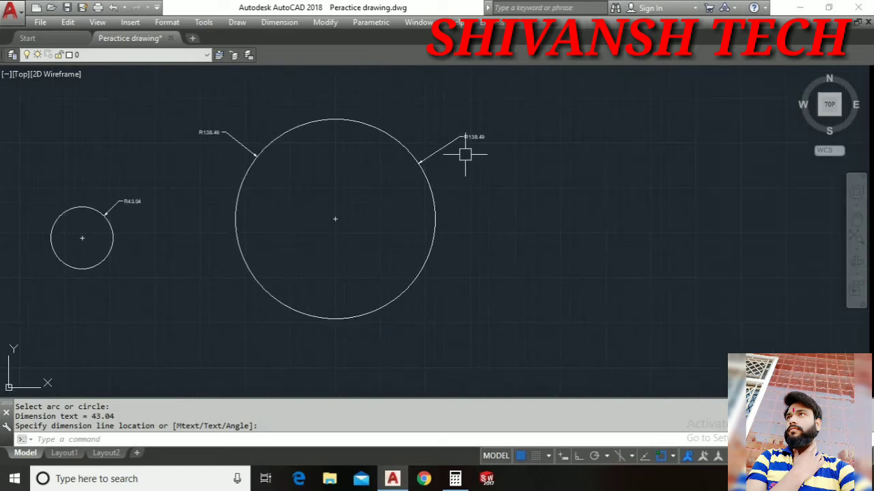
middle_drag(470, 168, 408, 177)
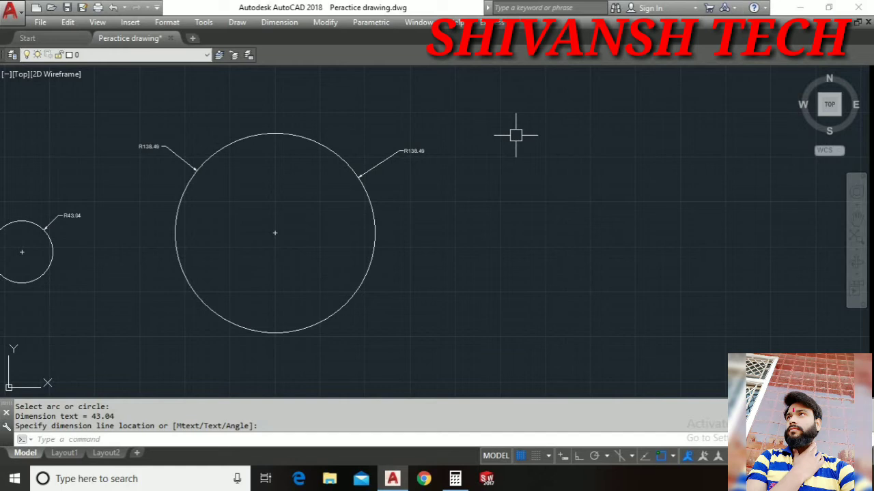
Draw two separate circles to the right of the large circle, the first with a radius of about 44 and the second slightly larger
text(c)
key(Return)
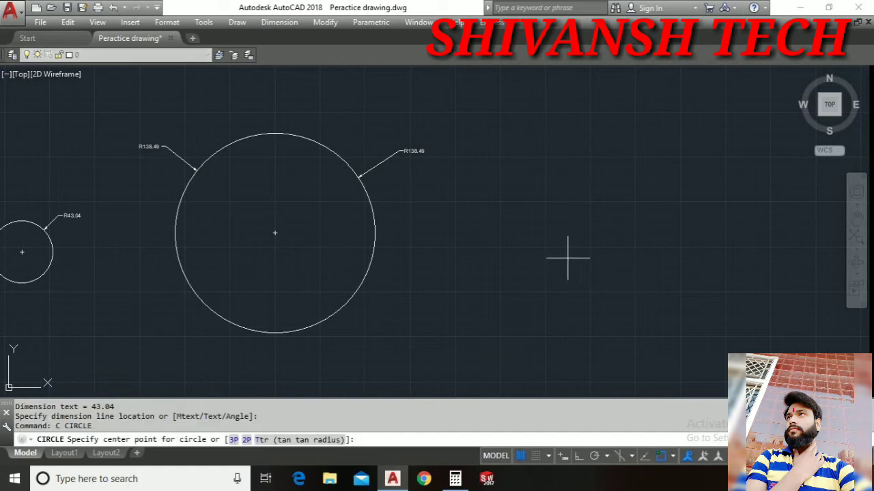
click(525, 228)
click(556, 237)
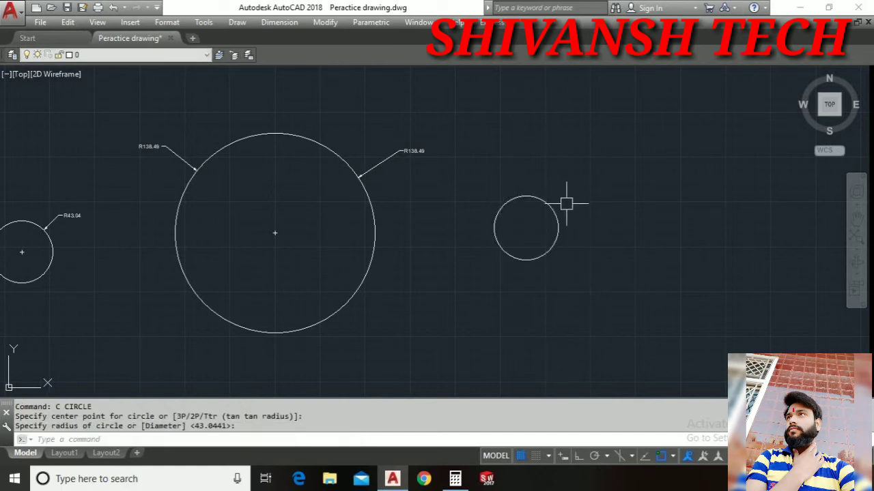
key(Return)
click(658, 194)
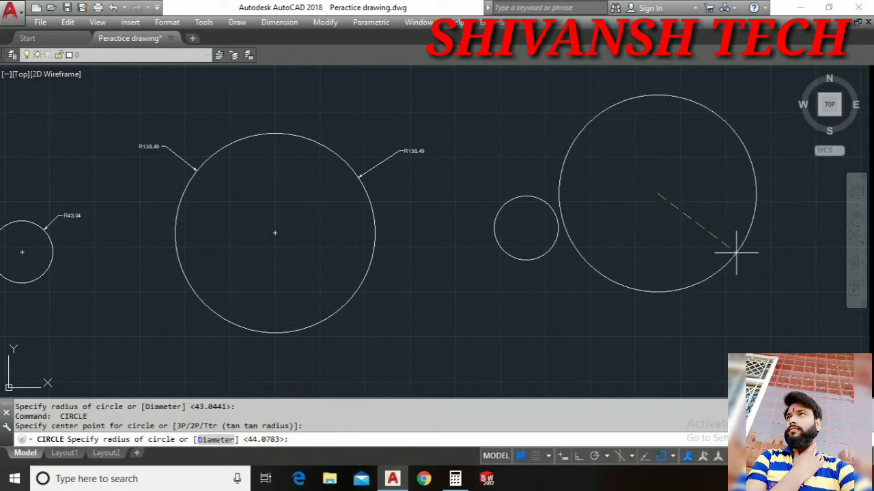
click(703, 212)
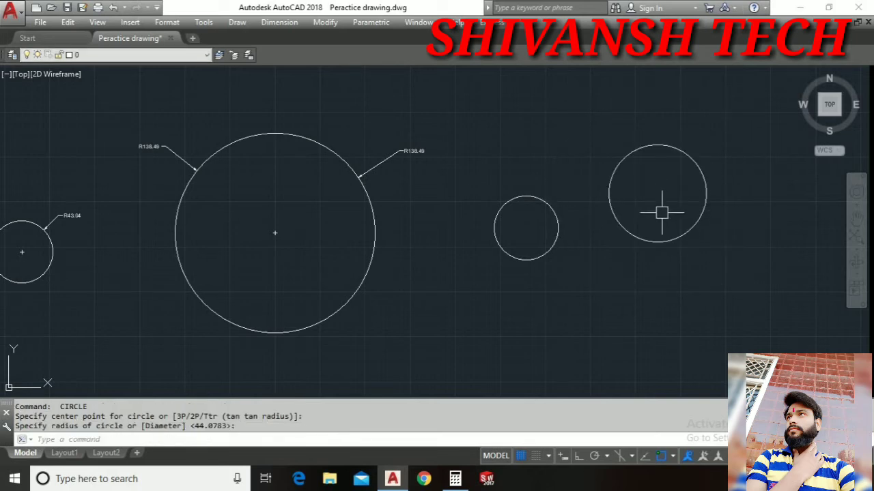
Add a diameter dimension to the smaller of the two circles right of the large circle, placing its text outside the upper-left edge
click(280, 24)
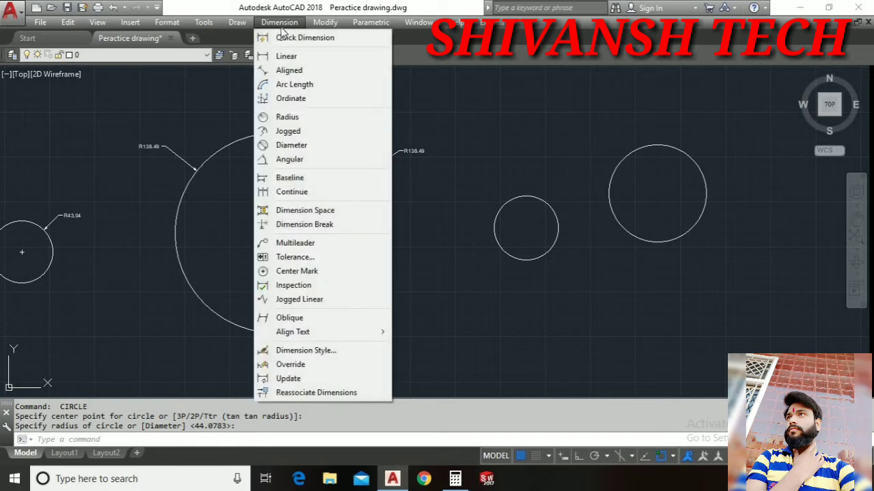
click(301, 144)
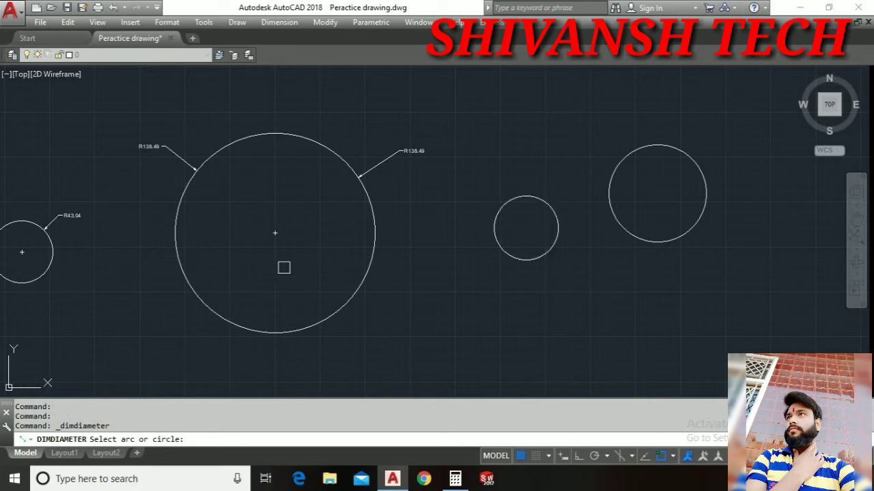
click(500, 207)
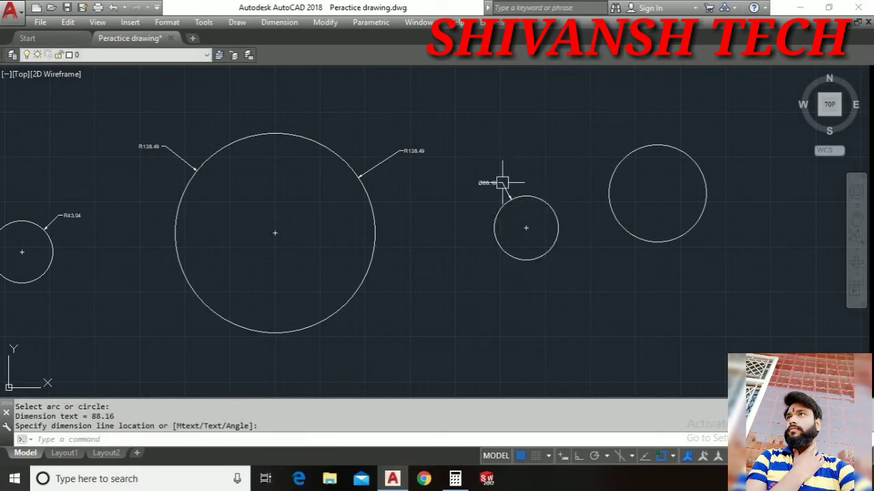
scroll(491, 179, up, 8)
scroll(496, 193, down, 3)
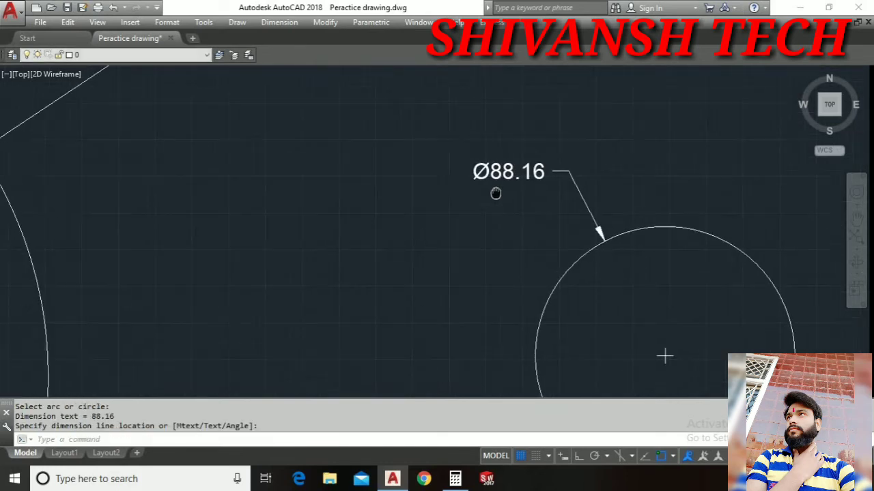
scroll(488, 188, up, 4)
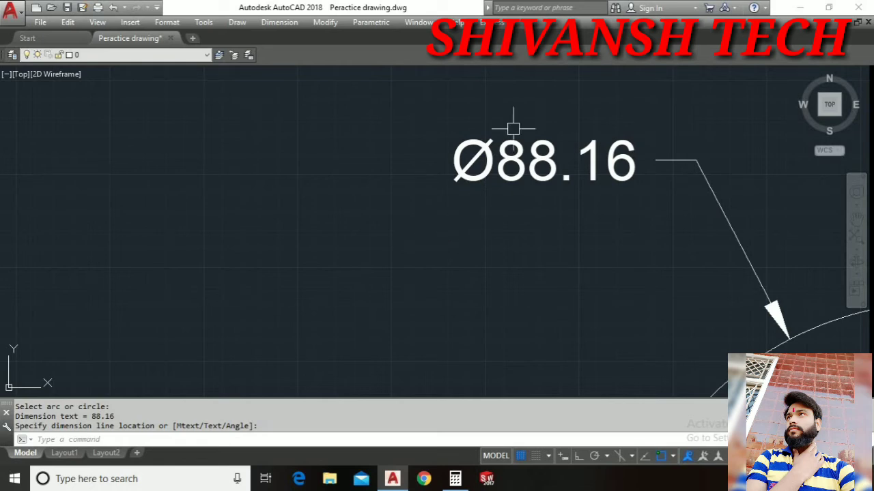
scroll(728, 265, down, 4)
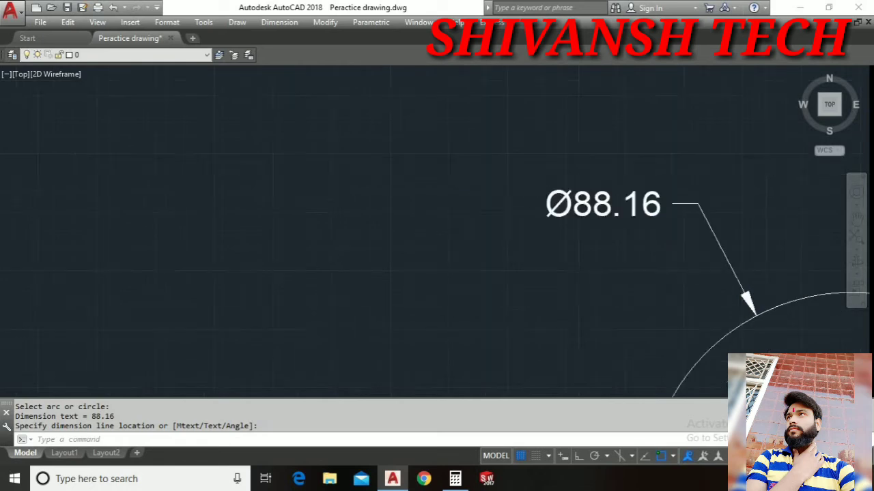
mouse_move(643, 253)
middle_down()
mouse_move(512, 152)
mouse_move(503, 171)
middle_up()
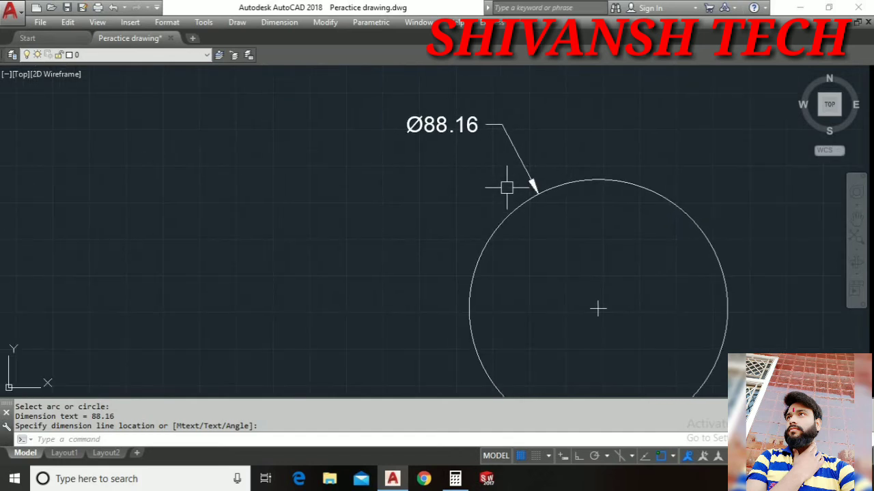
Add a second diameter dimension to the same circle with DIMDIAMETER, placing its text outside the upper-right edge
scroll(520, 190, down, 4)
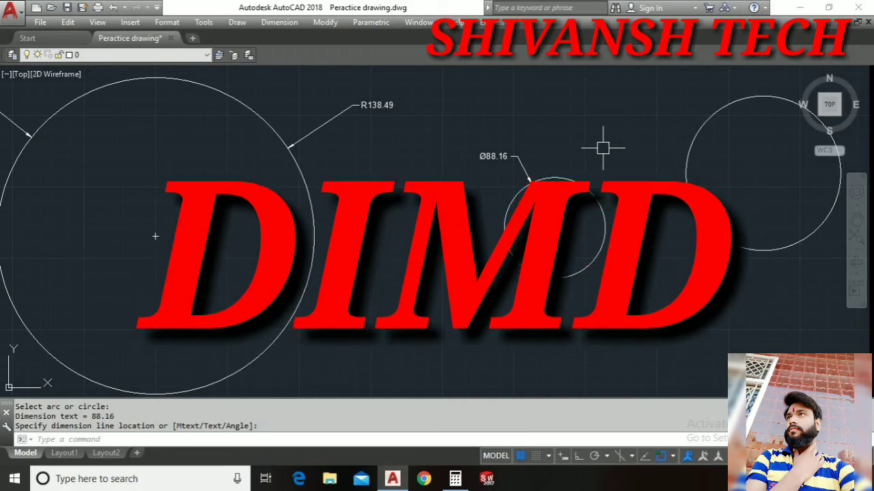
text(DIMD)
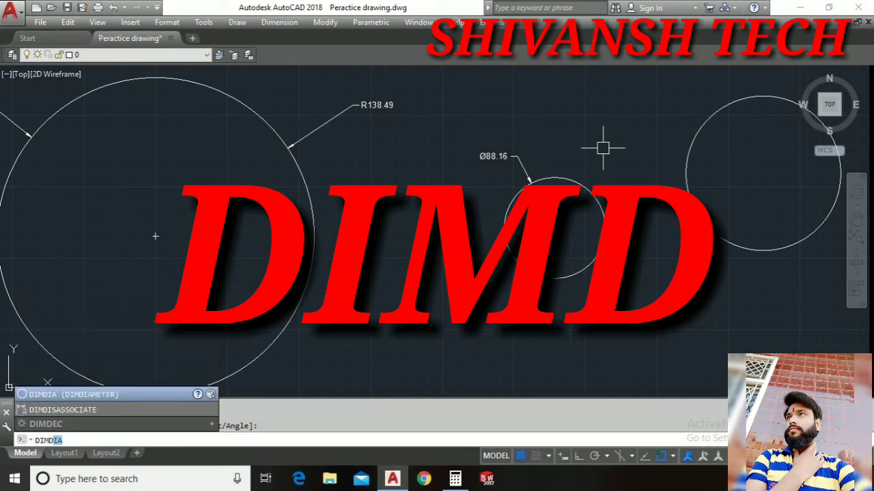
key(Return)
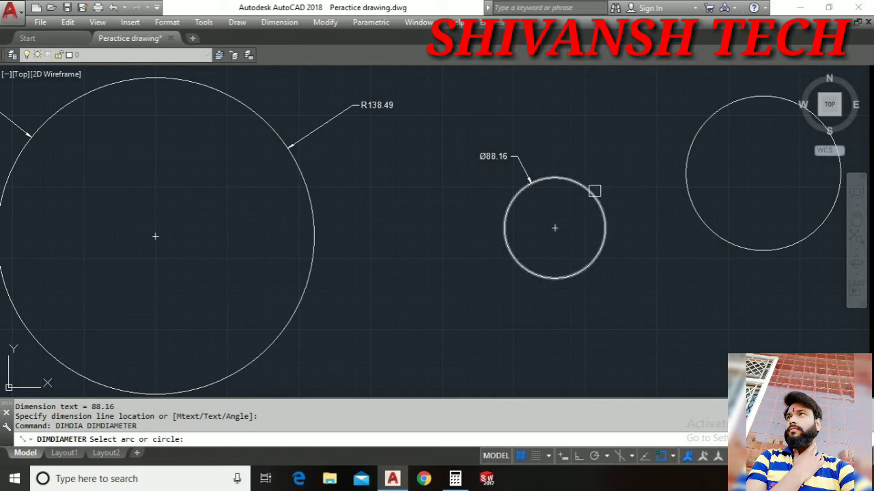
click(595, 192)
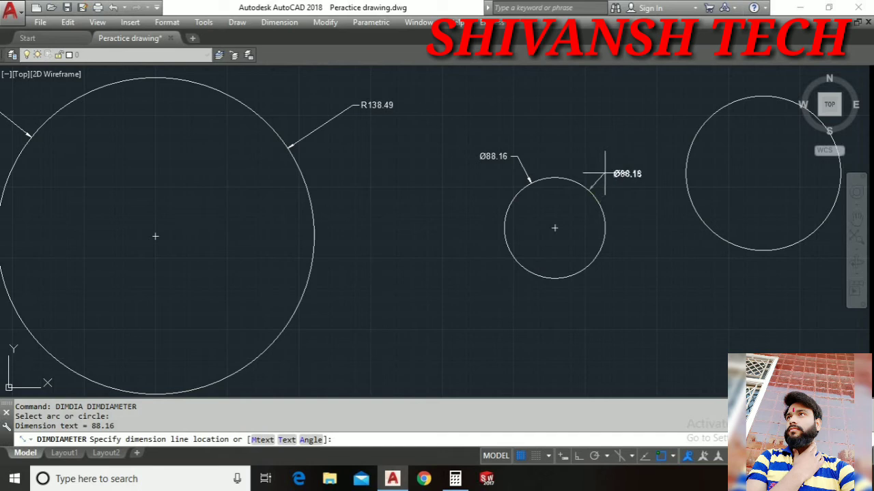
click(607, 175)
scroll(625, 178, up, 4)
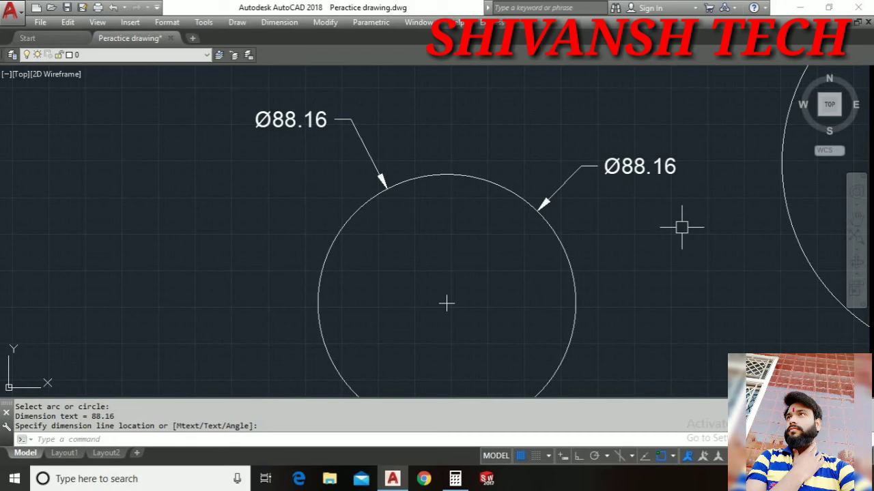
Add a diameter dimension to the rightmost circle, placing its text outside the upper-right edge
key(Return)
scroll(720, 258, down, 4)
middle_drag(718, 256, 434, 280)
click(593, 170)
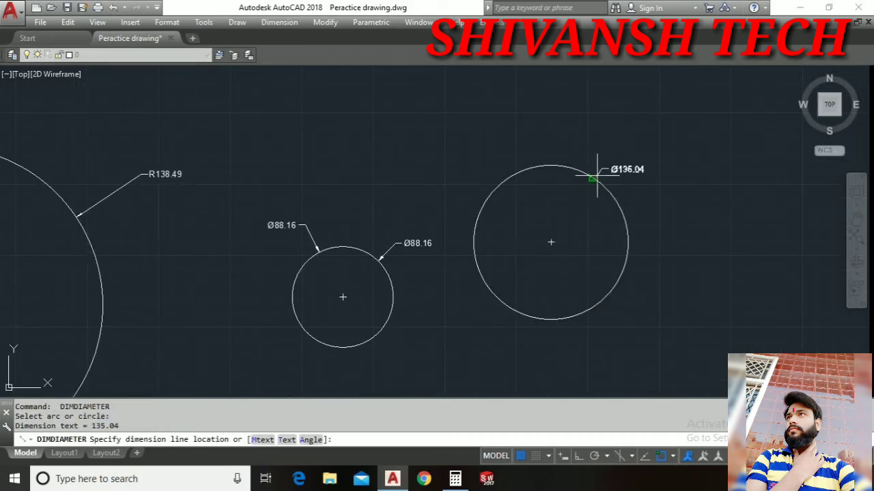
scroll(637, 174, up, 6)
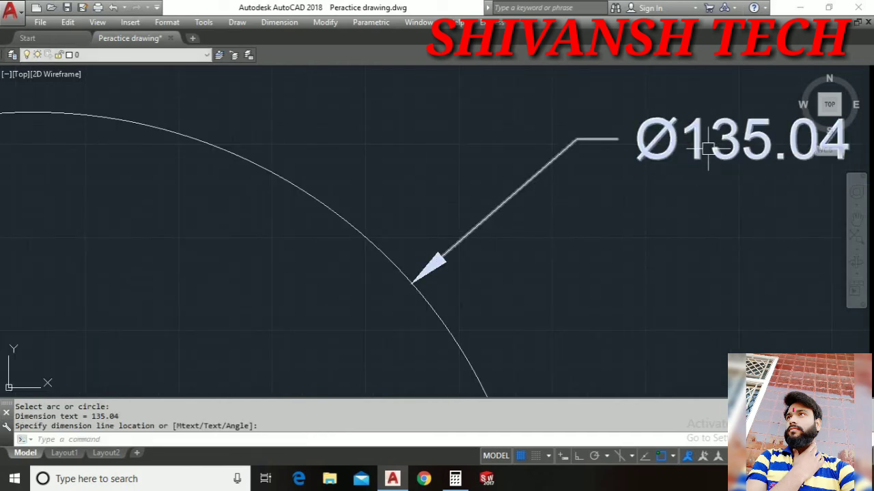
scroll(680, 178, down, 5)
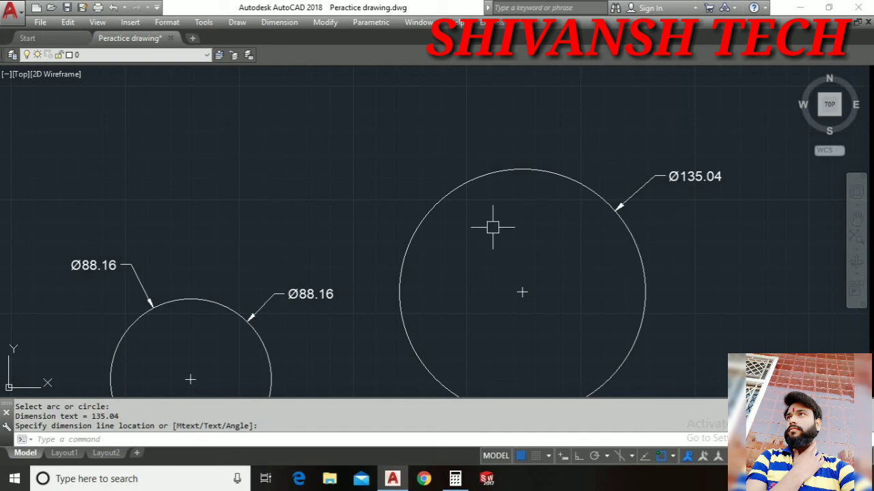
Review the radius and diameter dimensions across all four circles
scroll(499, 252, down, 6)
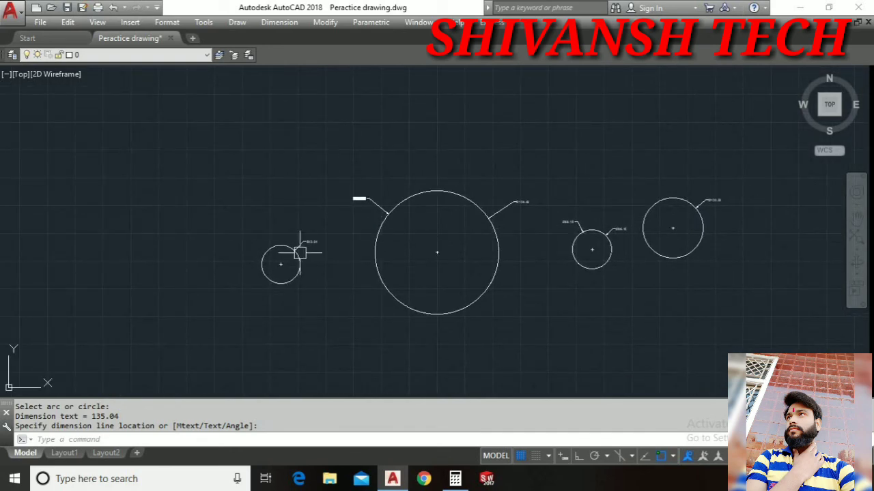
scroll(277, 267, up, 5)
scroll(473, 222, down, 4)
middle_drag(471, 223, 328, 274)
mouse_move(514, 237)
middle_down()
mouse_move(479, 244)
mouse_move(334, 228)
middle_up()
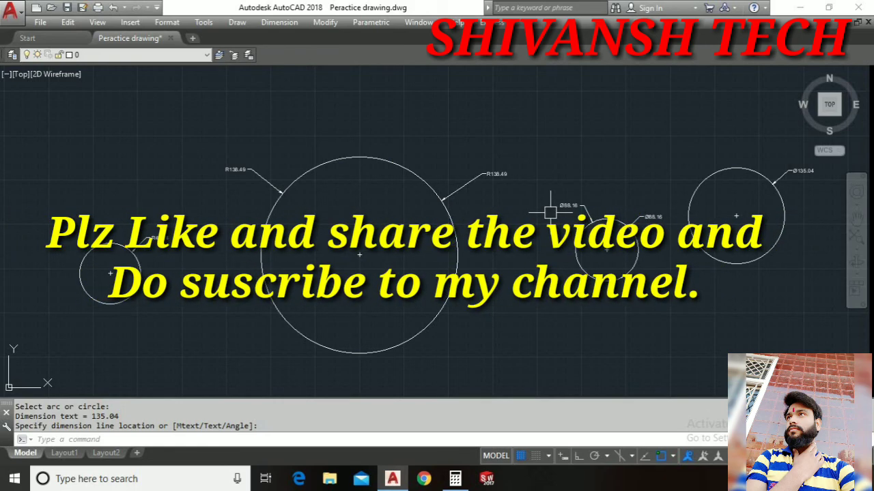
scroll(525, 186, up, 3)
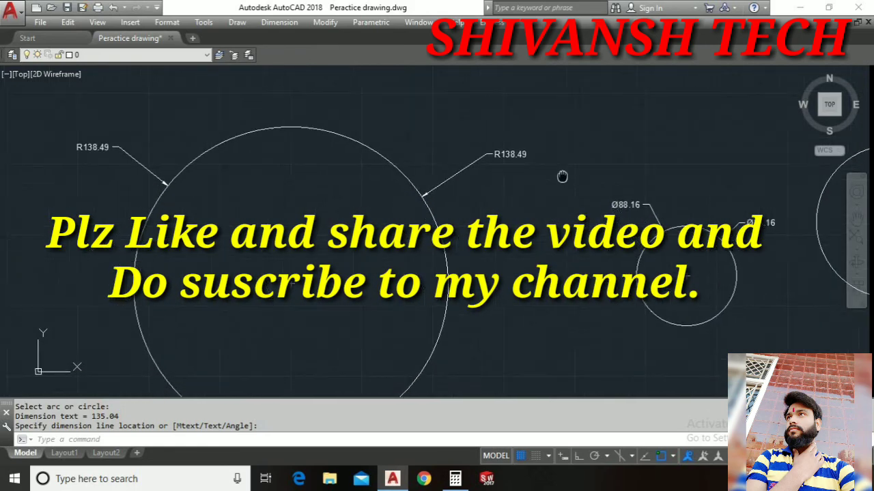